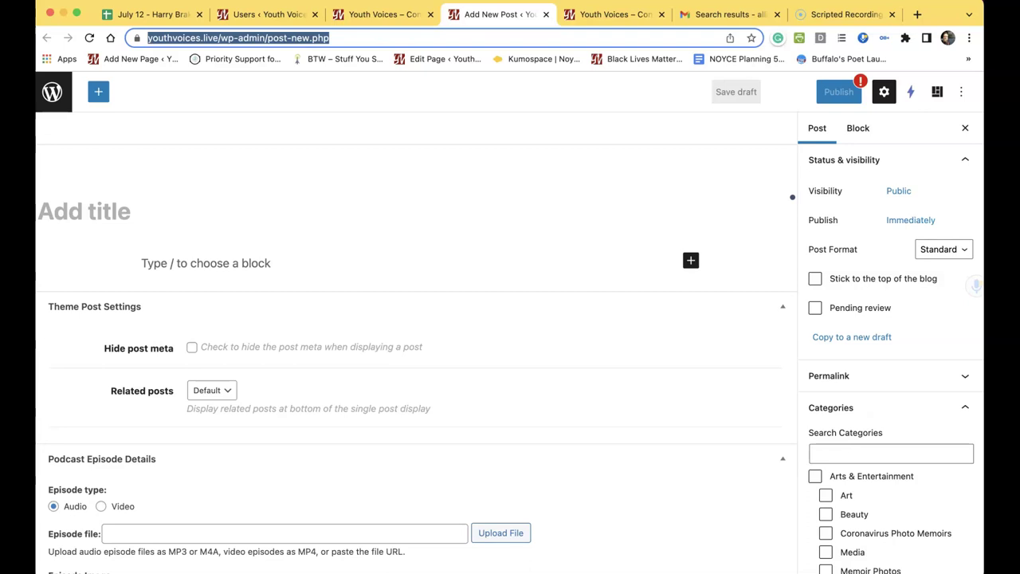
Step: Switch to the Upward Bound student roster in Google Sheets
{"action": "key", "text": "super+1"}
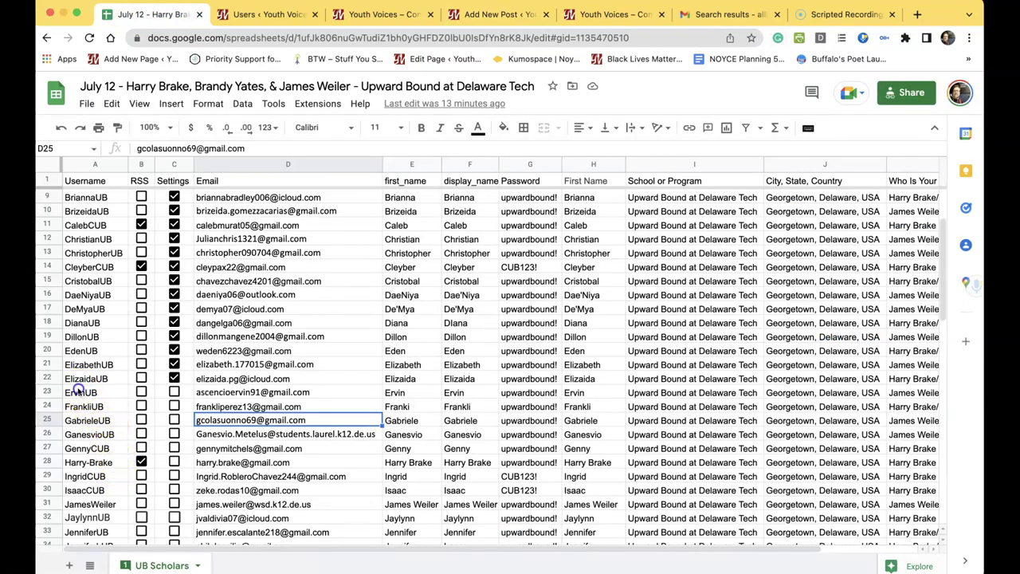
Step: Copy the student username from cell A23, then return to the WordPress Users list
{"action": "double_click", "coordinate": [79, 389]}
{"action": "left_click_drag", "start_coordinate": [64, 390], "coordinate": [106, 392]}
{"action": "key", "text": "super+c"}
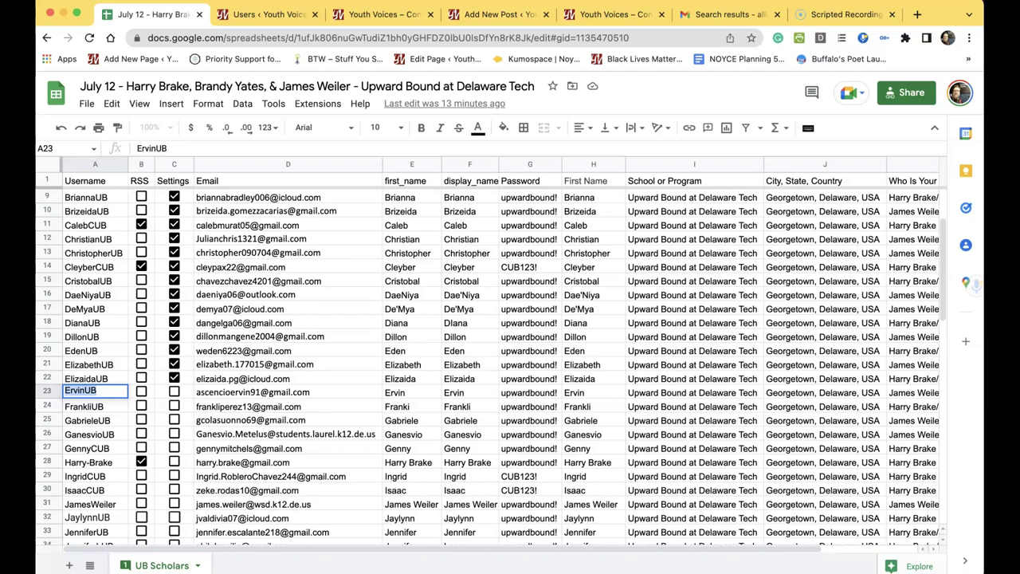
{"action": "key", "text": "ctrl+Tab"}
Step: Search the users list for the pasted student username and sort the results by email
{"action": "scroll", "coordinate": [171, 335], "scroll_direction": "up", "scroll_amount": 5}
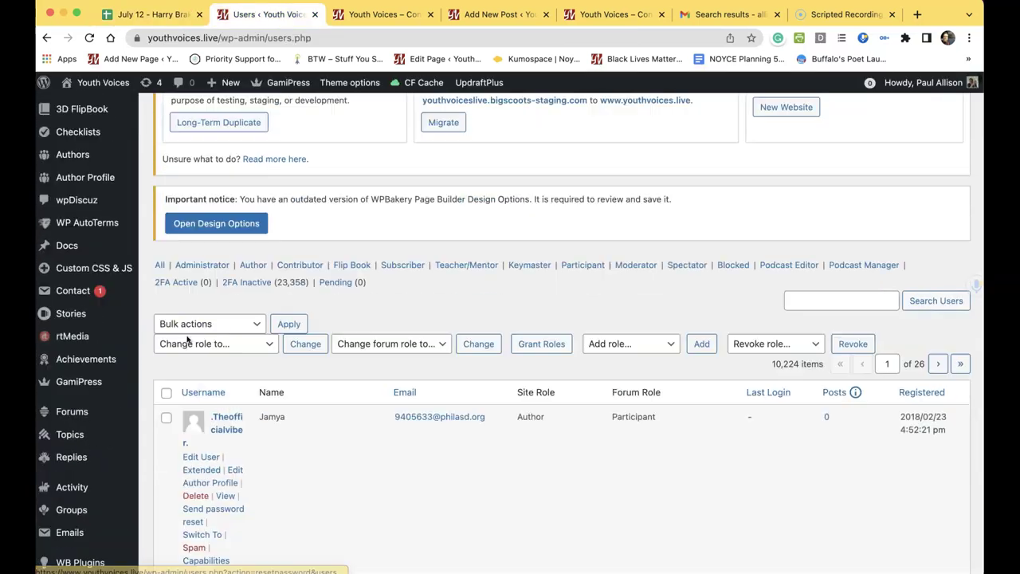
{"action": "scroll", "coordinate": [192, 331], "scroll_direction": "up", "scroll_amount": 2}
{"action": "scroll", "coordinate": [197, 319], "scroll_direction": "down", "scroll_amount": 2}
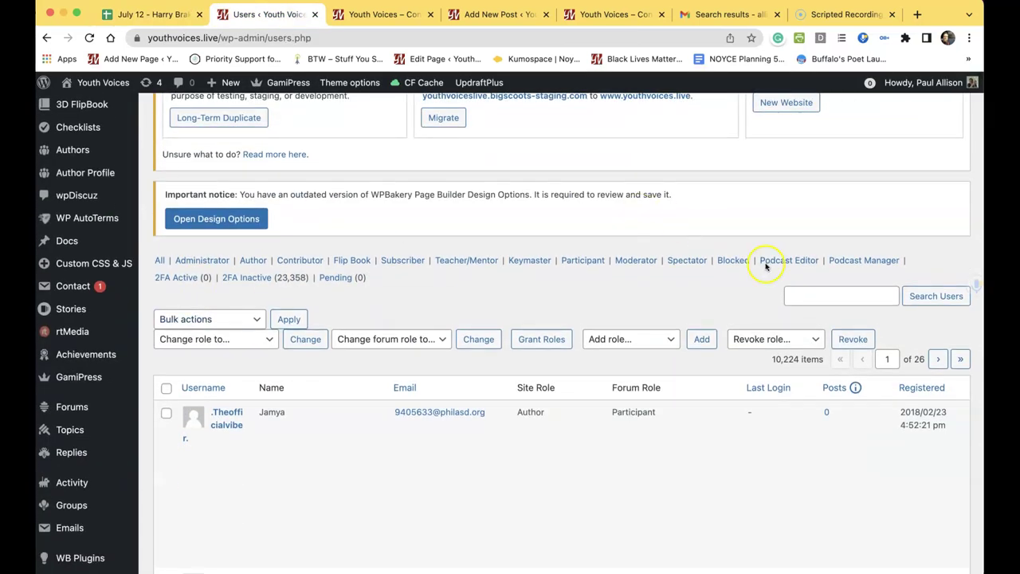
{"action": "left_click", "coordinate": [805, 297]}
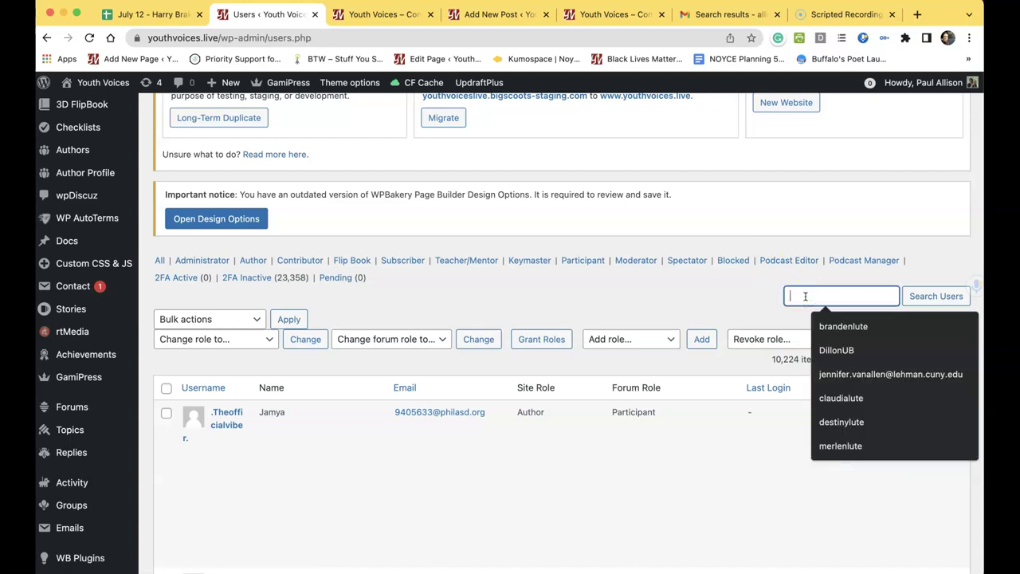
{"action": "key", "text": "super+v"}
{"action": "left_click", "coordinate": [936, 295]}
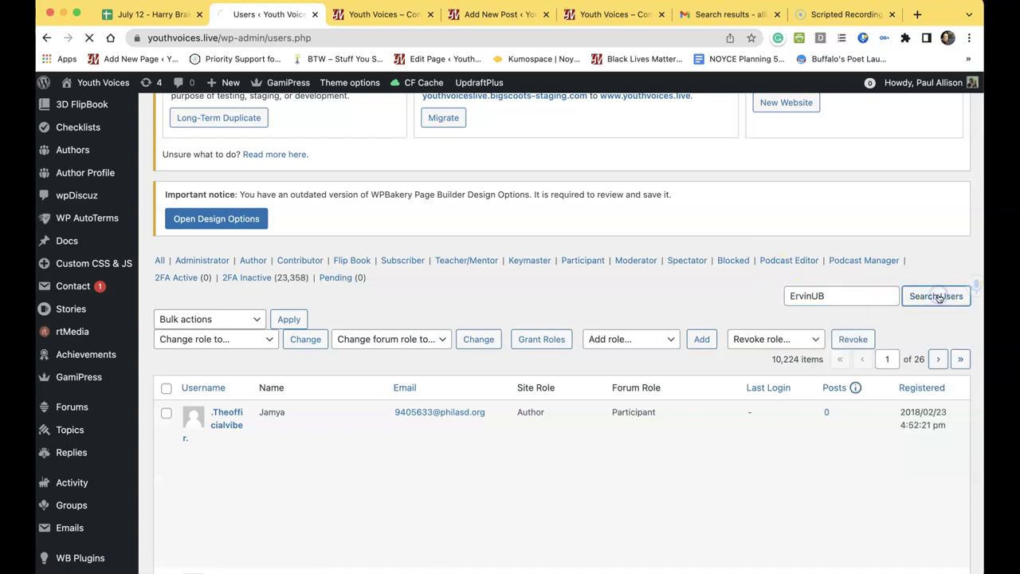
{"action": "left_click", "coordinate": [495, 380]}
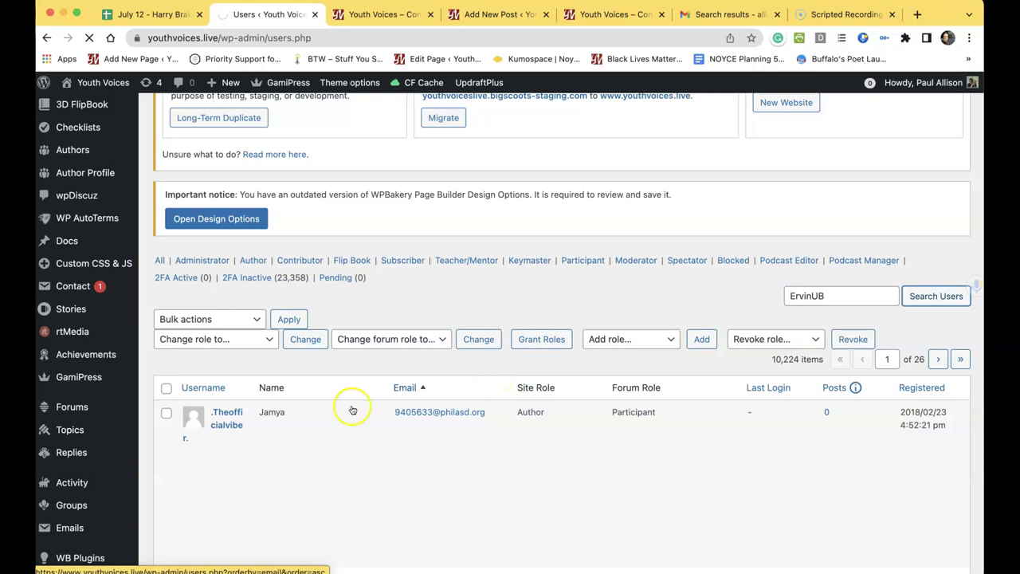
Step: Open the student's Switch To link in a new tab
{"action": "mouse_move", "coordinate": [136, 570]}
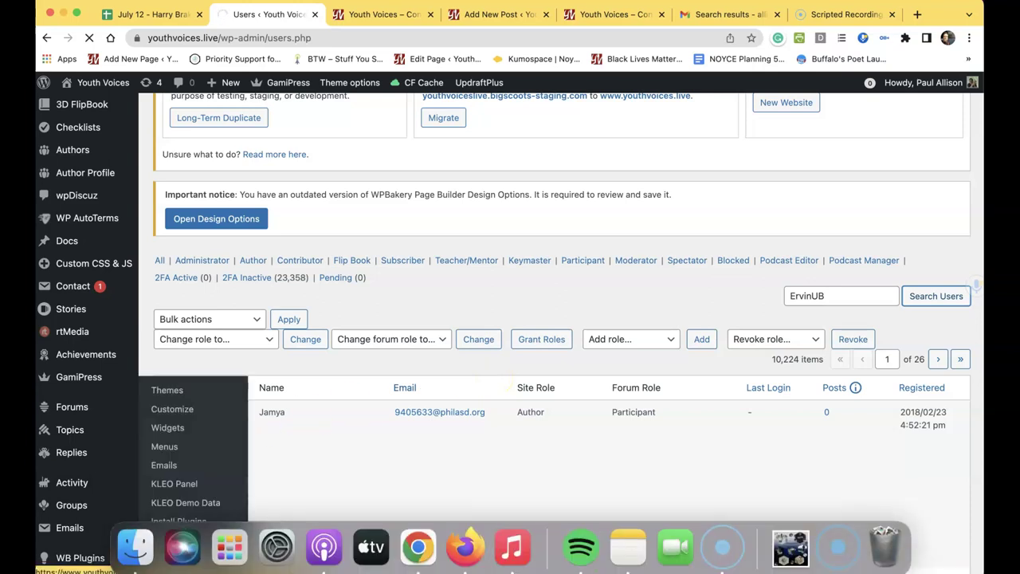
{"action": "scroll", "coordinate": [183, 391], "scroll_direction": "down", "scroll_amount": 5}
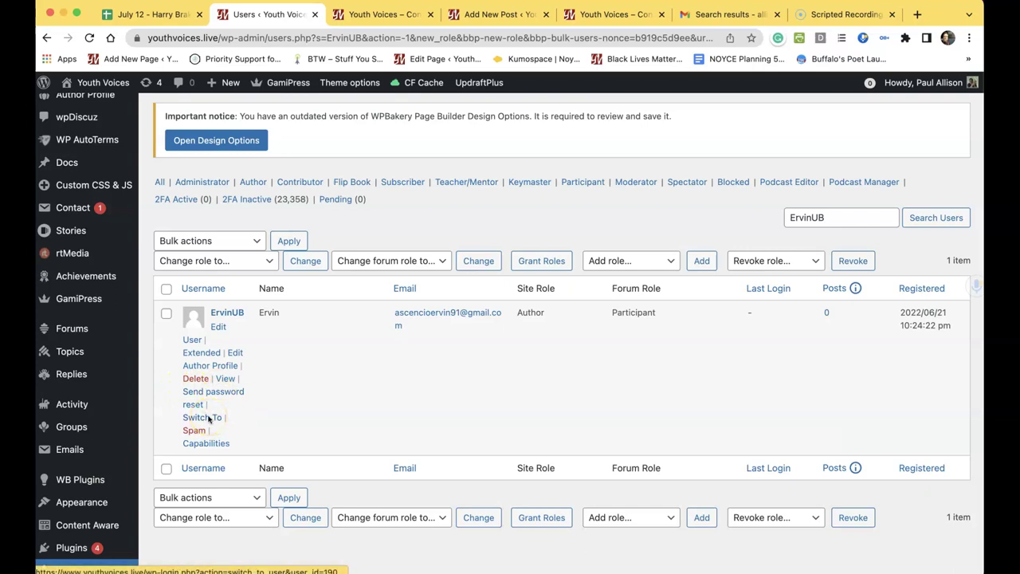
{"action": "right_click", "coordinate": [209, 417]}
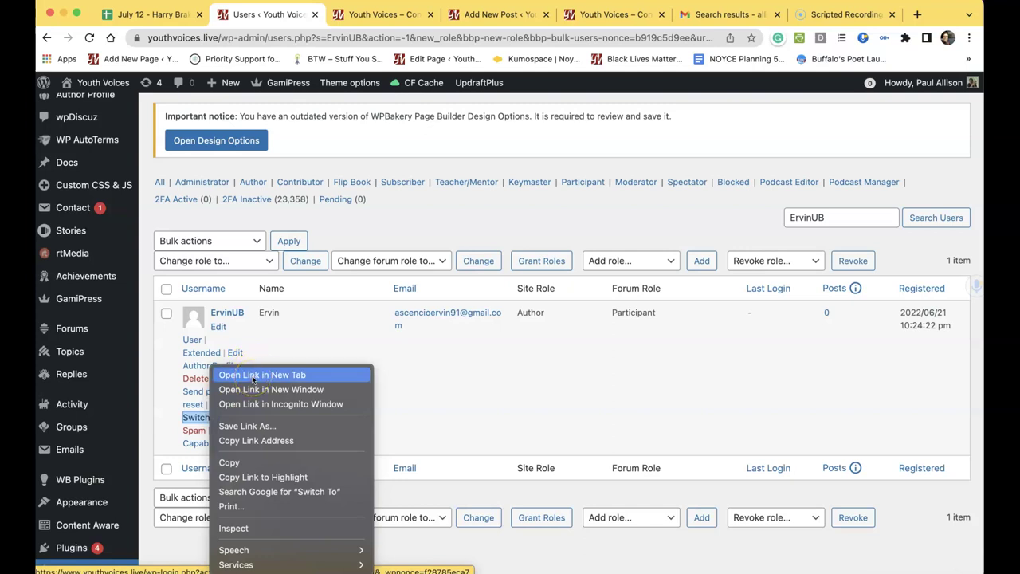
{"action": "left_click", "coordinate": [252, 377]}
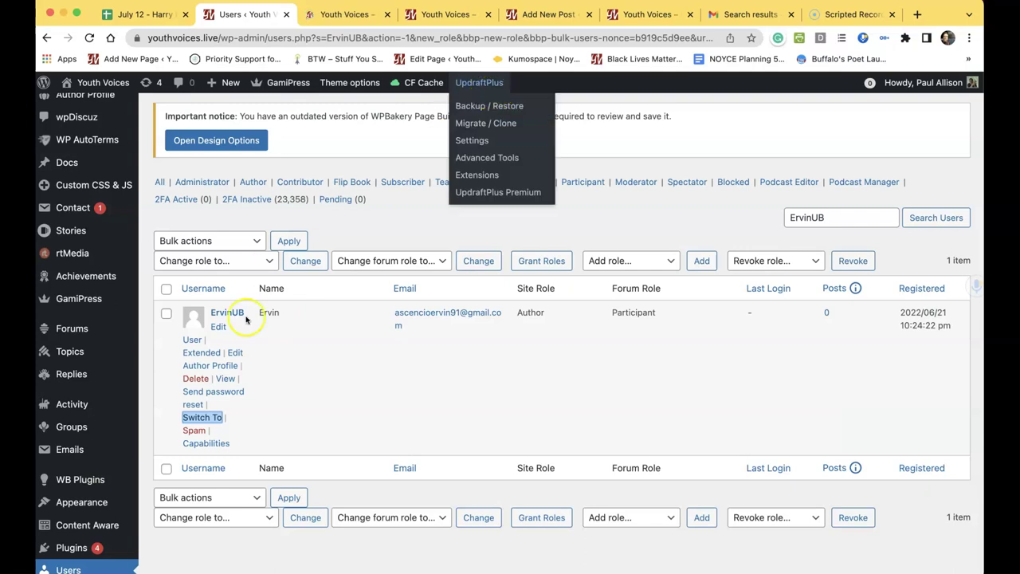
{"action": "mouse_move", "coordinate": [72, 547]}
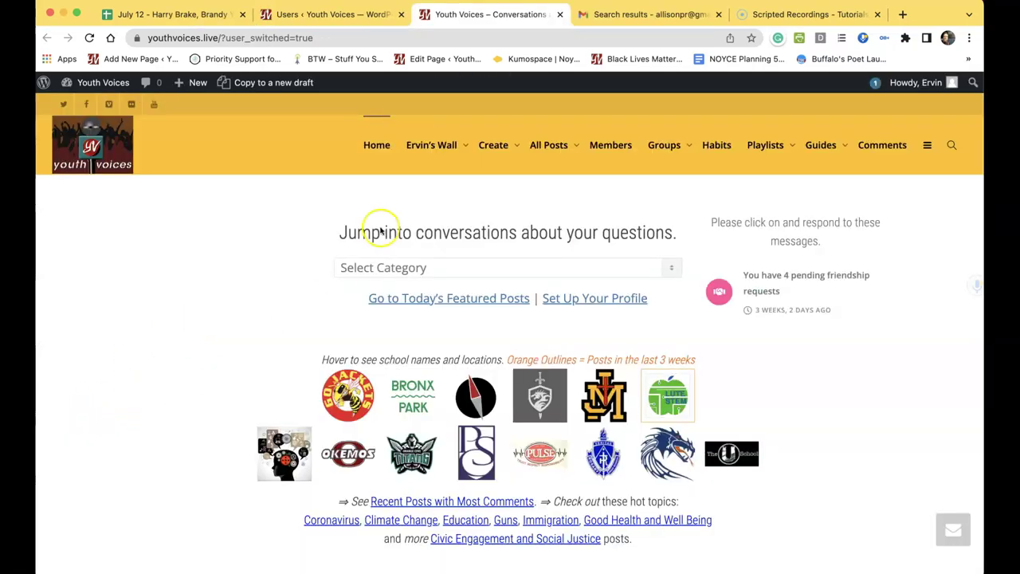
Step: Choose Discussion Post from the site's Create menu
{"action": "mouse_move", "coordinate": [493, 144]}
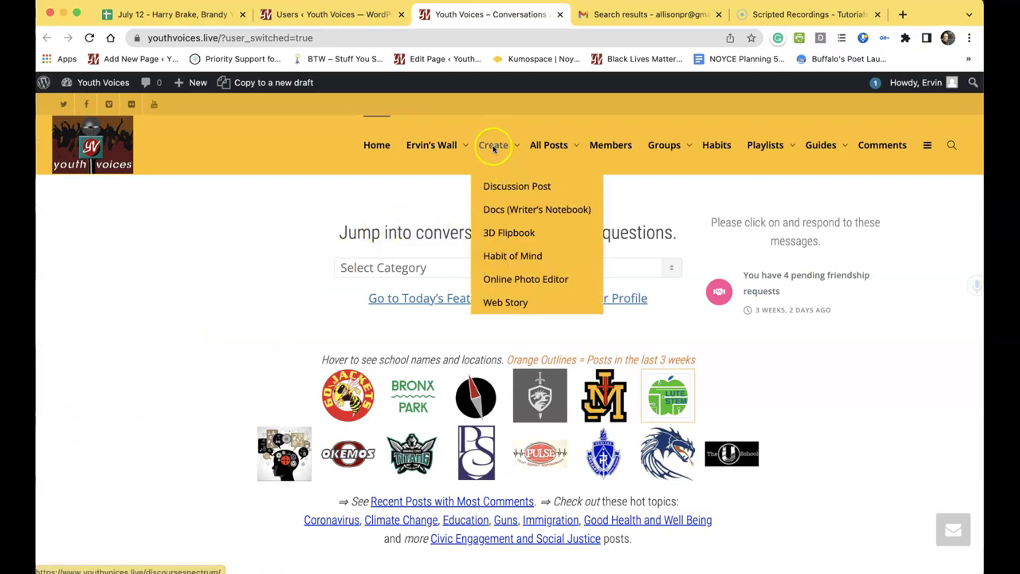
{"action": "left_click", "coordinate": [500, 187]}
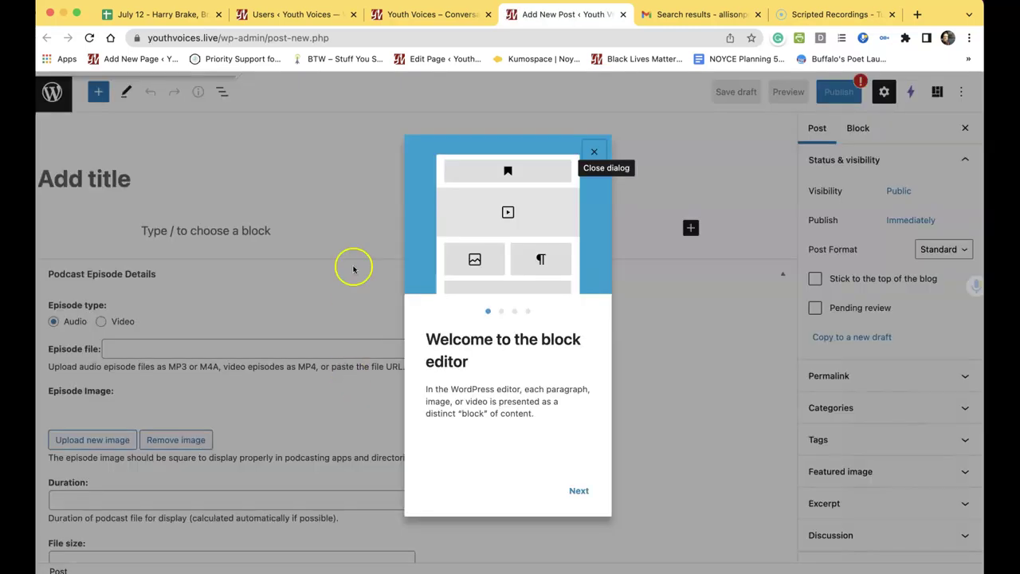
Step: Dismiss the block editor welcome guide and open the editor's Options menu
{"action": "left_click", "coordinate": [593, 152]}
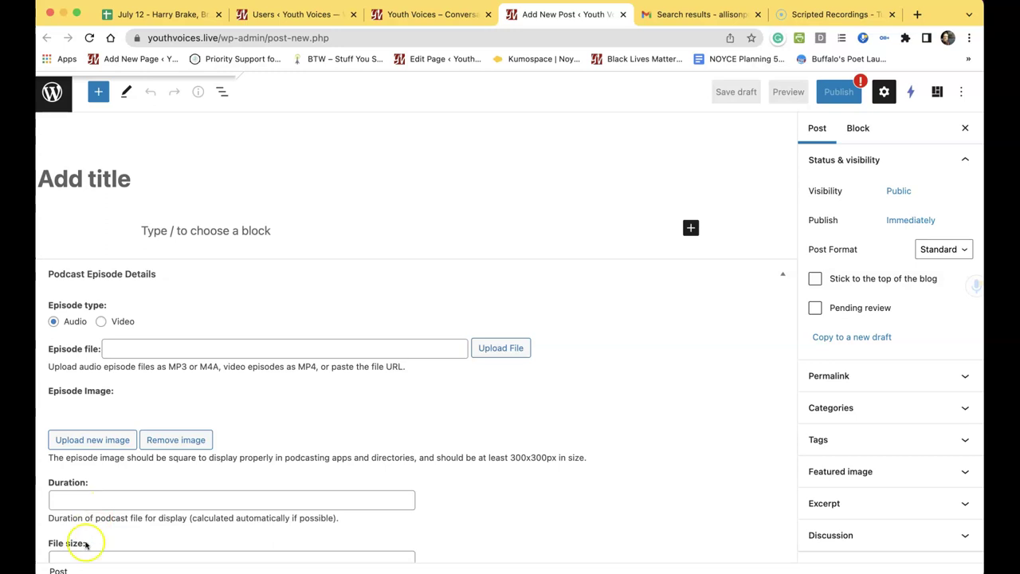
{"action": "left_click", "coordinate": [961, 93]}
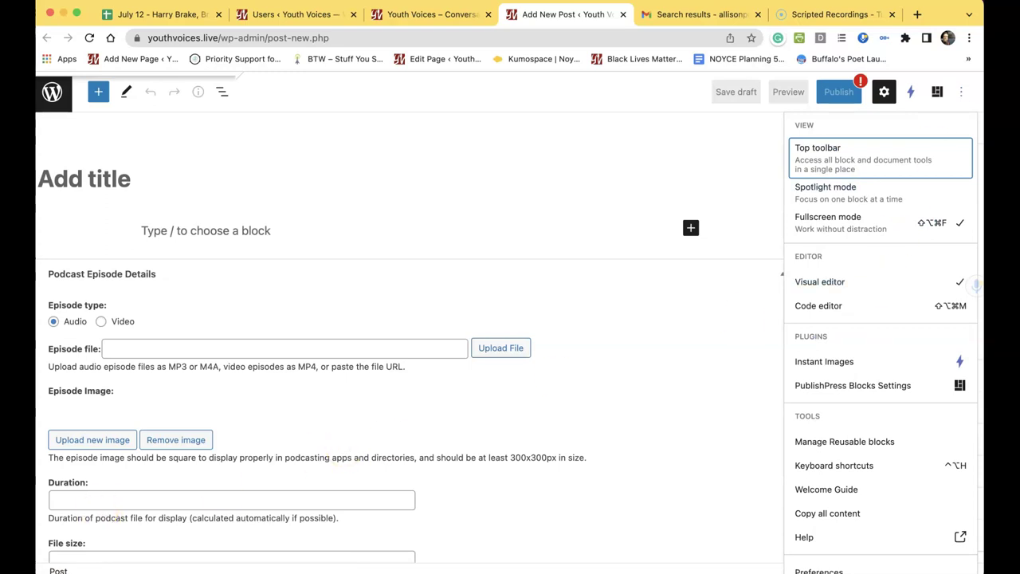
{"action": "scroll", "coordinate": [845, 215], "scroll_direction": "down", "scroll_amount": 1}
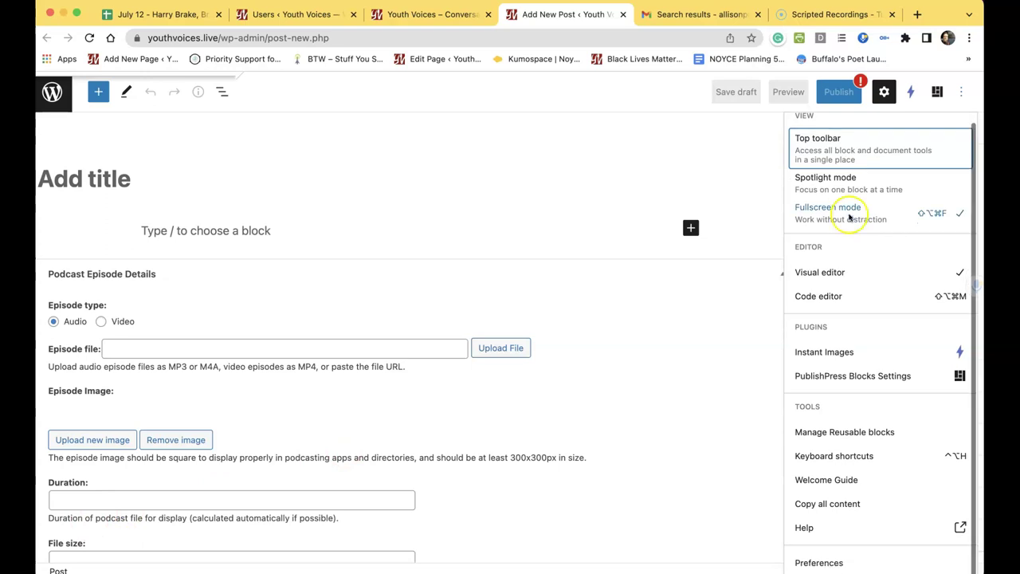
Step: In Preferences, enable Reduce the interface, Spotlight mode, Show most used blocks and Contain text cursor inside block
{"action": "left_click", "coordinate": [819, 563]}
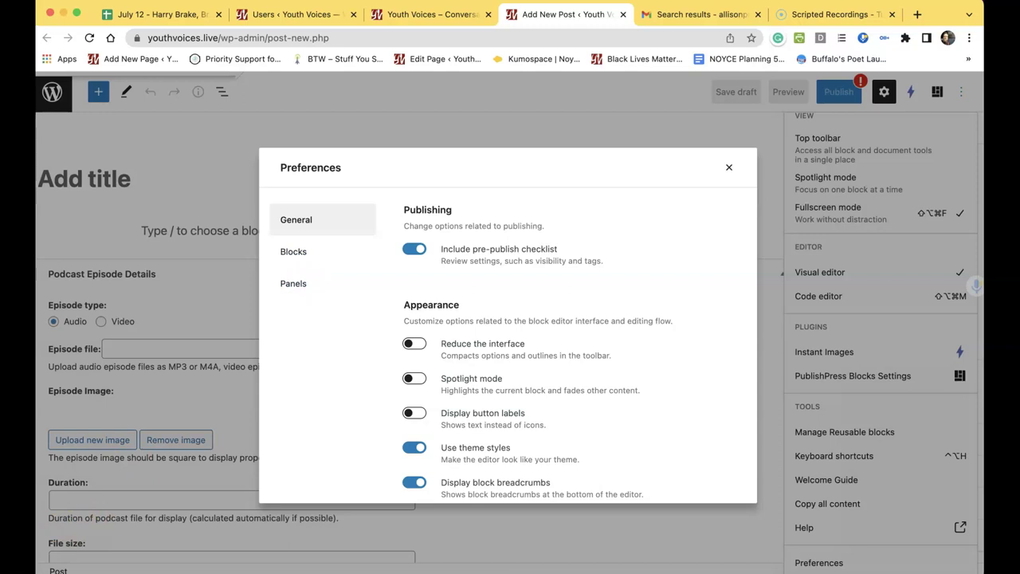
{"action": "left_click", "coordinate": [416, 344]}
{"action": "left_click", "coordinate": [423, 385]}
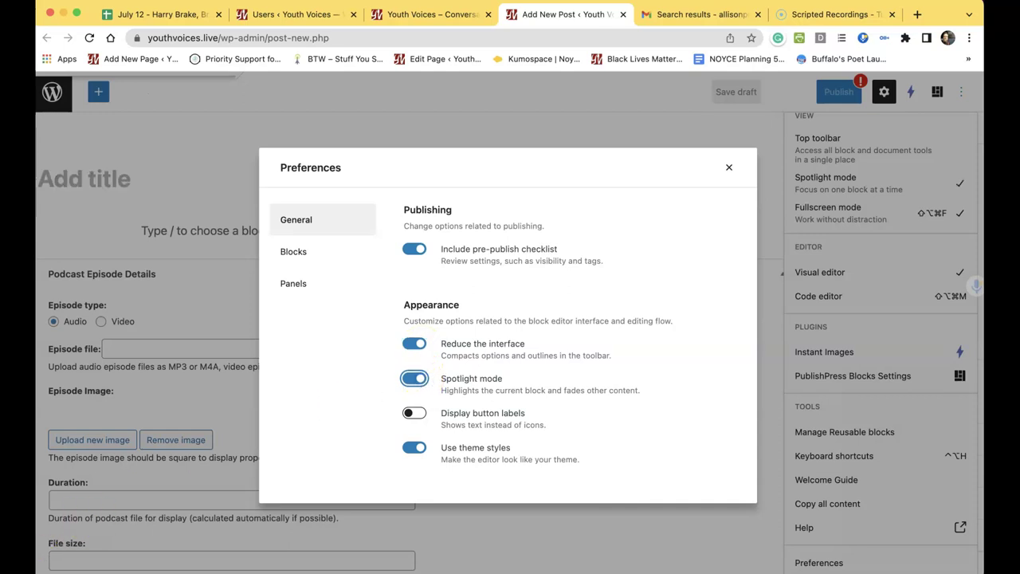
{"action": "left_click", "coordinate": [295, 251]}
{"action": "left_click", "coordinate": [414, 250]}
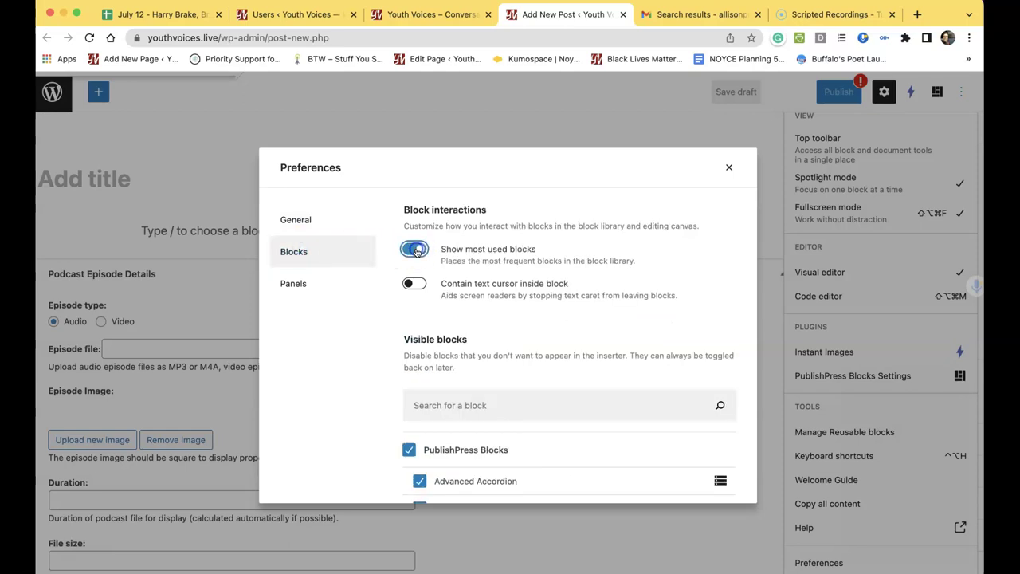
{"action": "left_click", "coordinate": [420, 285]}
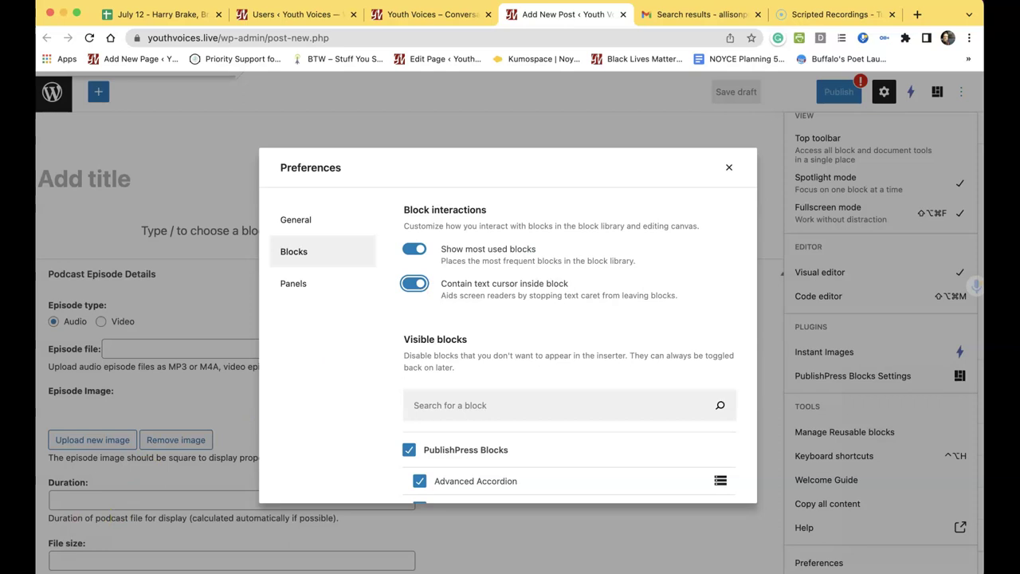
Step: In Panels preferences, hide the Permalink, Template, Excerpt and Discussion panels
{"action": "left_click", "coordinate": [298, 282]}
{"action": "left_click", "coordinate": [413, 249]}
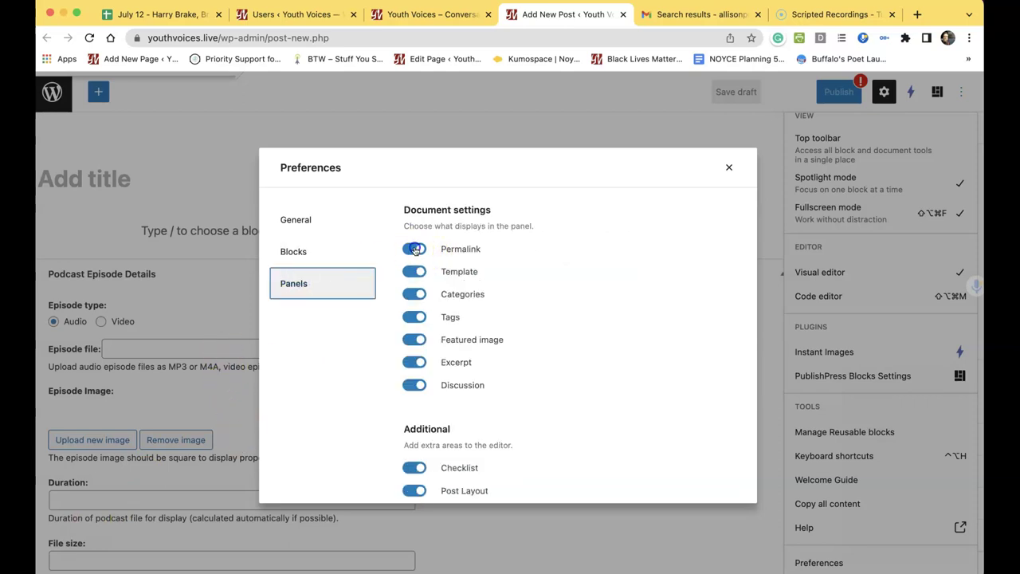
{"action": "left_click", "coordinate": [413, 272]}
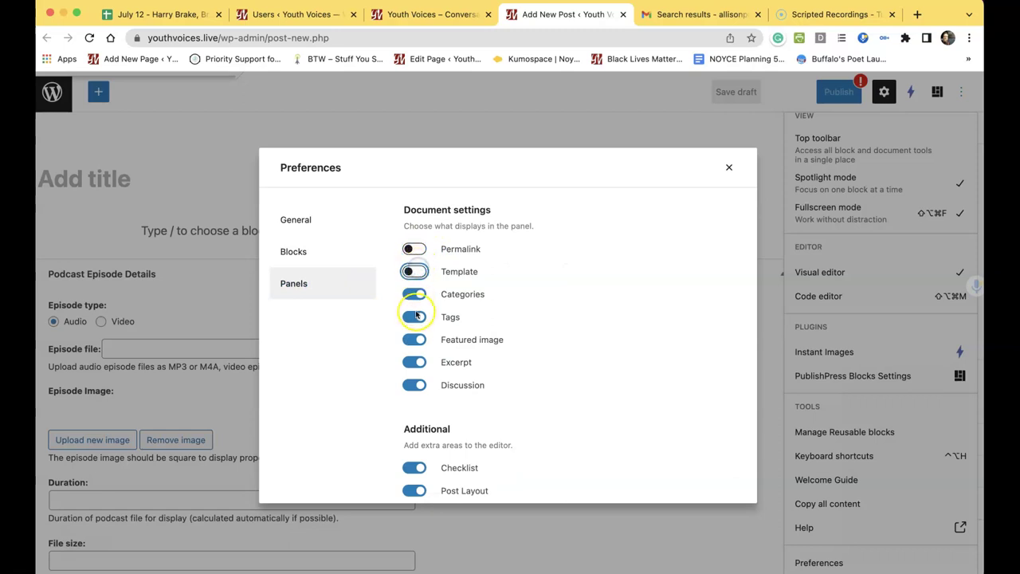
{"action": "left_click", "coordinate": [413, 363]}
{"action": "left_click", "coordinate": [414, 387]}
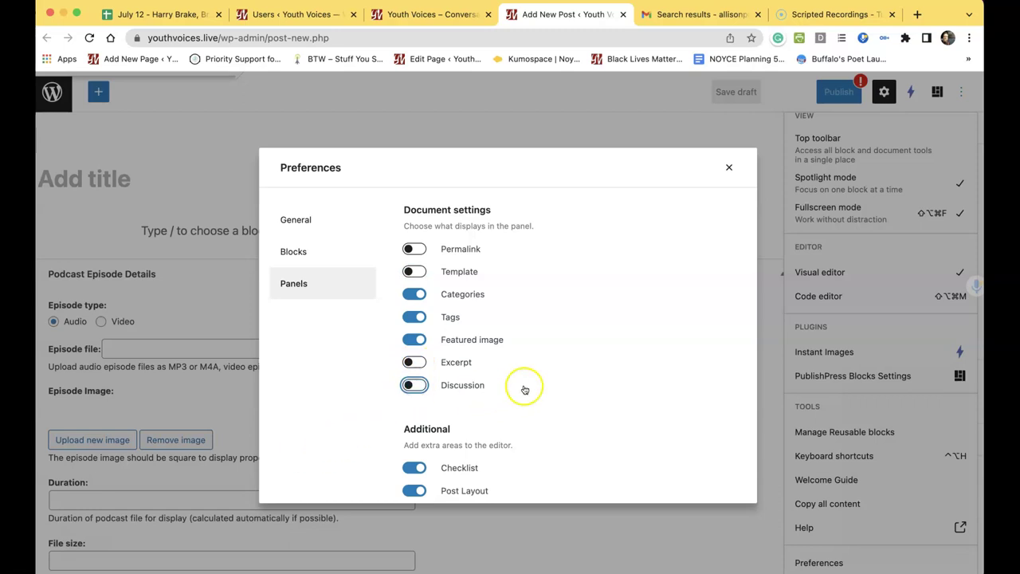
{"action": "scroll", "coordinate": [523, 388], "scroll_direction": "down", "scroll_amount": 3}
{"action": "scroll", "coordinate": [525, 389], "scroll_direction": "down", "scroll_amount": 1}
Step: Hide the Post Layout, Main menu options, Access, Authors and Sidebars - Quick Select panels
{"action": "left_click", "coordinate": [413, 357]}
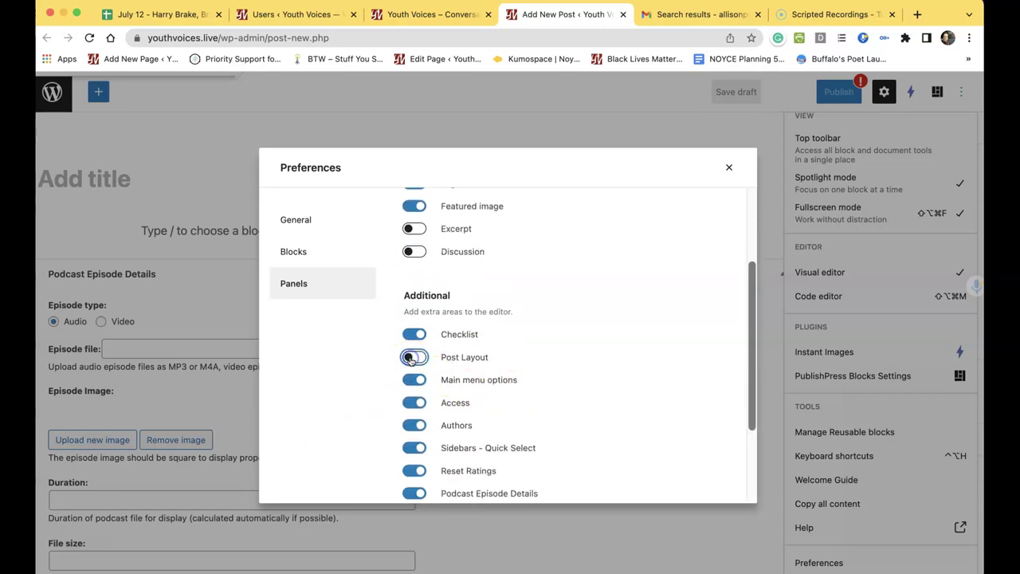
{"action": "left_click", "coordinate": [411, 386]}
{"action": "left_click", "coordinate": [413, 403]}
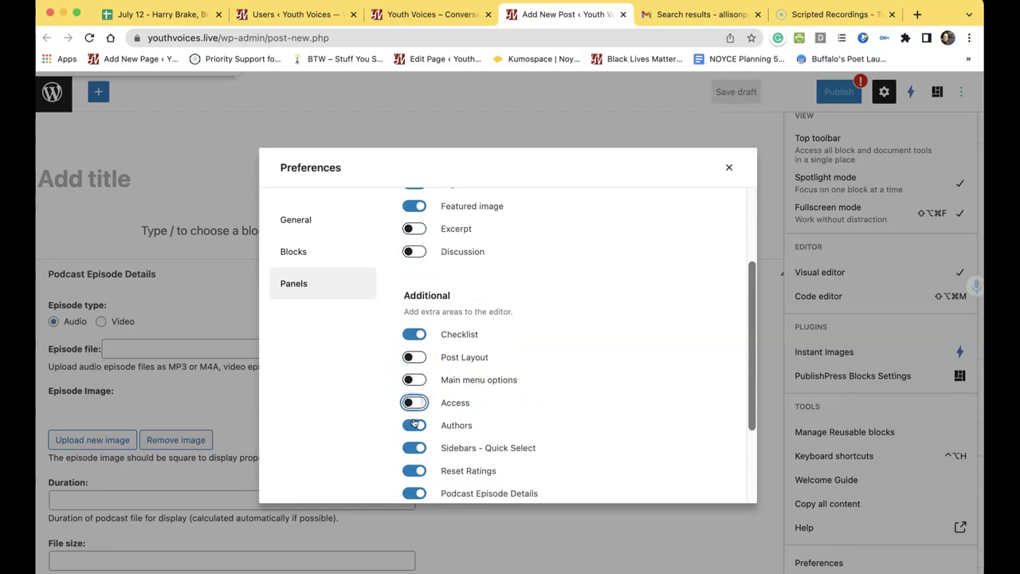
{"action": "left_click", "coordinate": [414, 425]}
{"action": "left_click", "coordinate": [415, 448]}
{"action": "scroll", "coordinate": [528, 360], "scroll_direction": "down", "scroll_amount": 3}
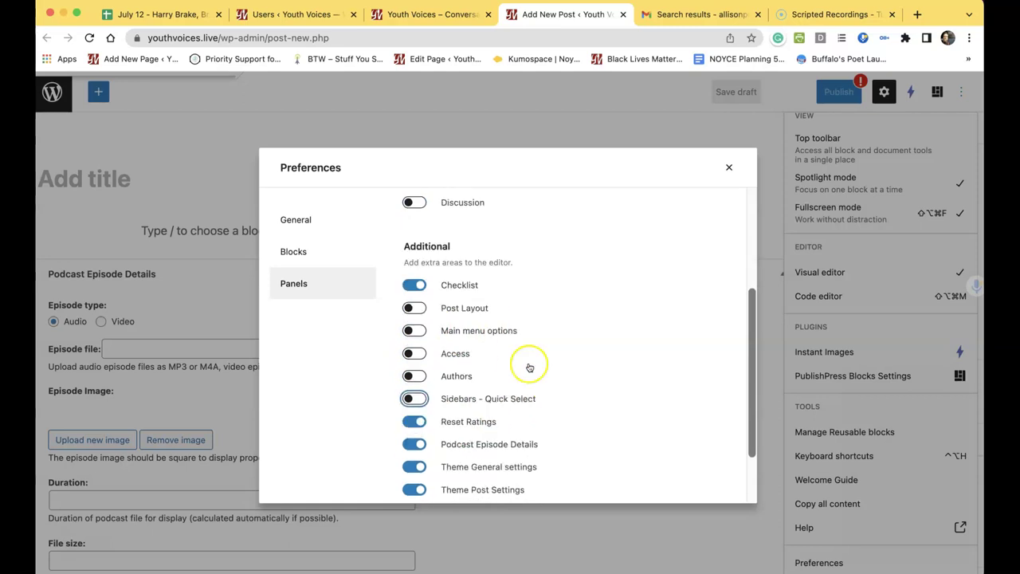
Step: Hide Reset Ratings, Podcast Episode Details, Theme General/Post Settings, Header/Bottom content and PDF & Print panels
{"action": "left_click", "coordinate": [412, 358]}
{"action": "left_click", "coordinate": [413, 381]}
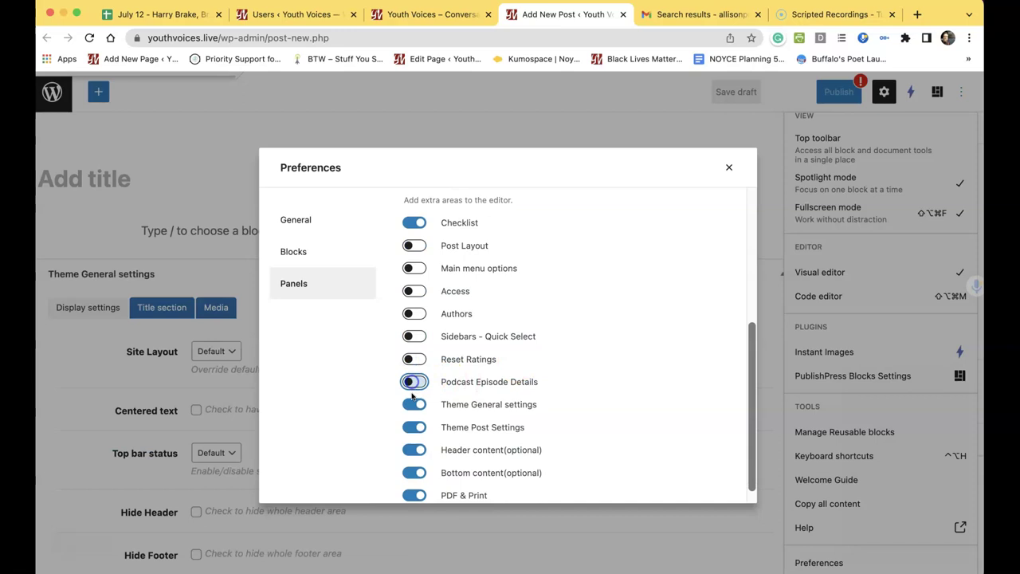
{"action": "left_click", "coordinate": [414, 405]}
{"action": "left_click", "coordinate": [413, 427]}
{"action": "left_click", "coordinate": [413, 449]}
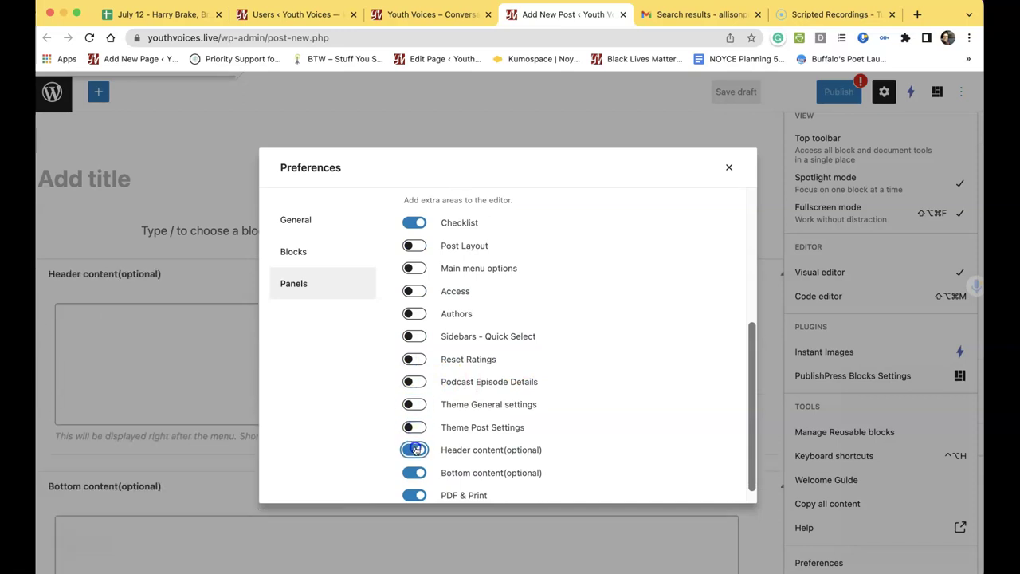
{"action": "left_click", "coordinate": [415, 473]}
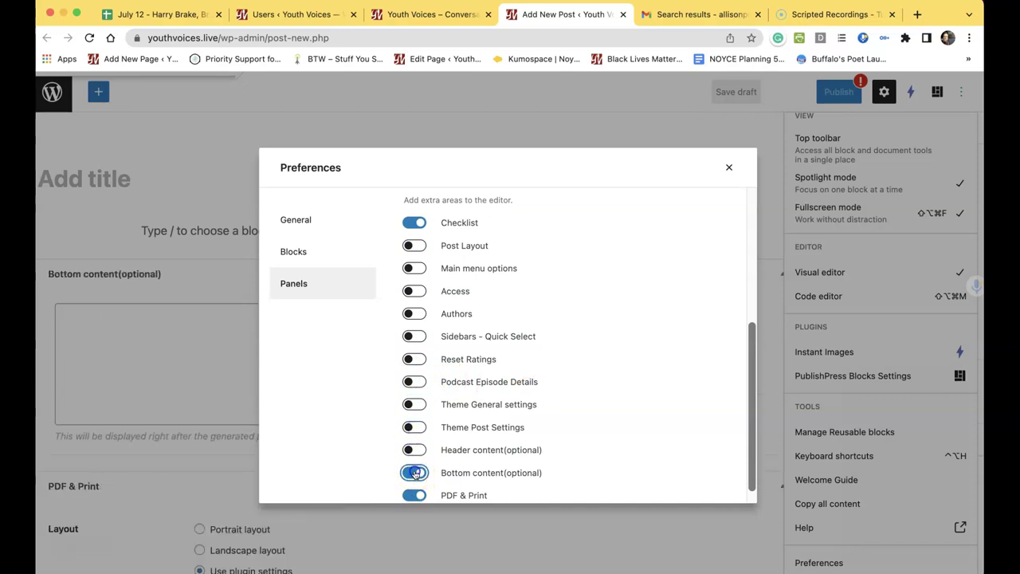
{"action": "left_click", "coordinate": [415, 495]}
{"action": "scroll", "coordinate": [446, 381], "scroll_direction": "down", "scroll_amount": 1}
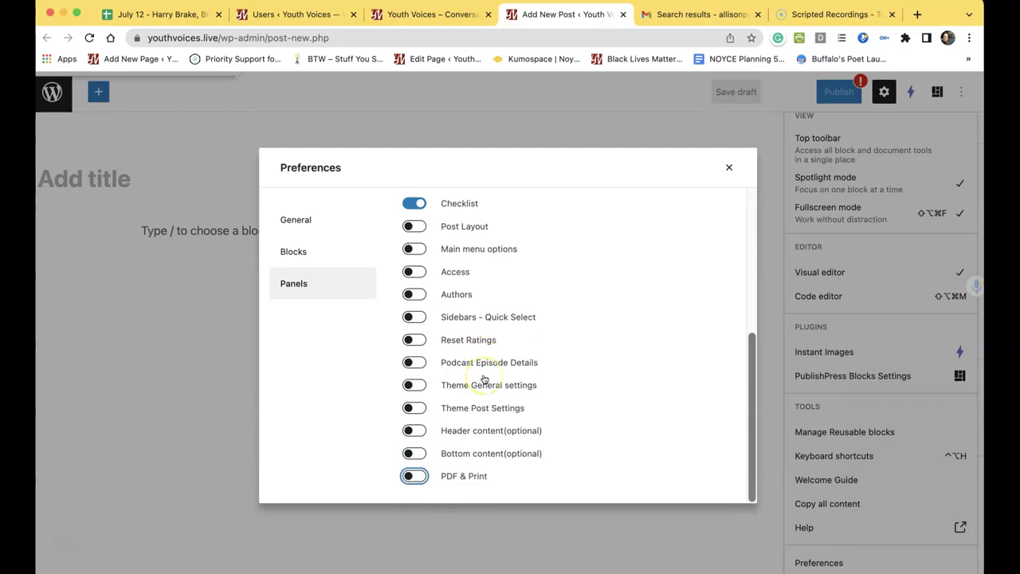
{"action": "scroll", "coordinate": [484, 380], "scroll_direction": "up", "scroll_amount": 6}
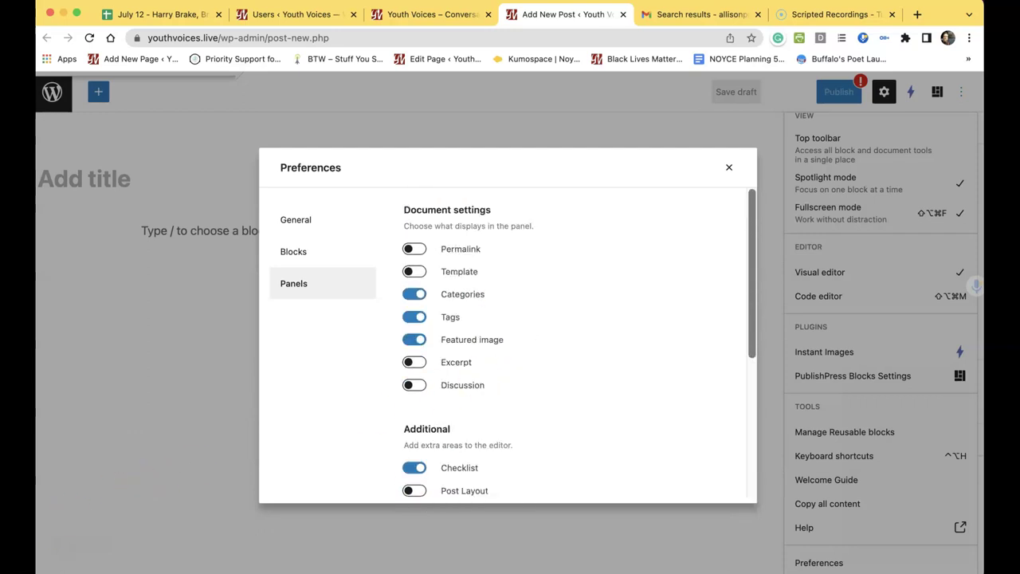
{"action": "scroll", "coordinate": [451, 369], "scroll_direction": "down", "scroll_amount": 6}
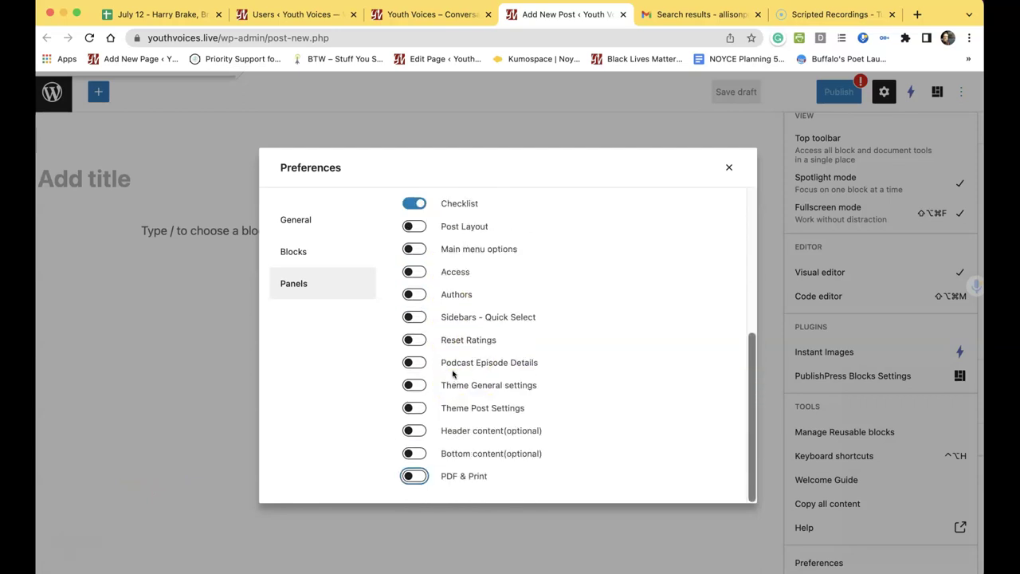
{"action": "scroll", "coordinate": [453, 374], "scroll_direction": "up", "scroll_amount": 6}
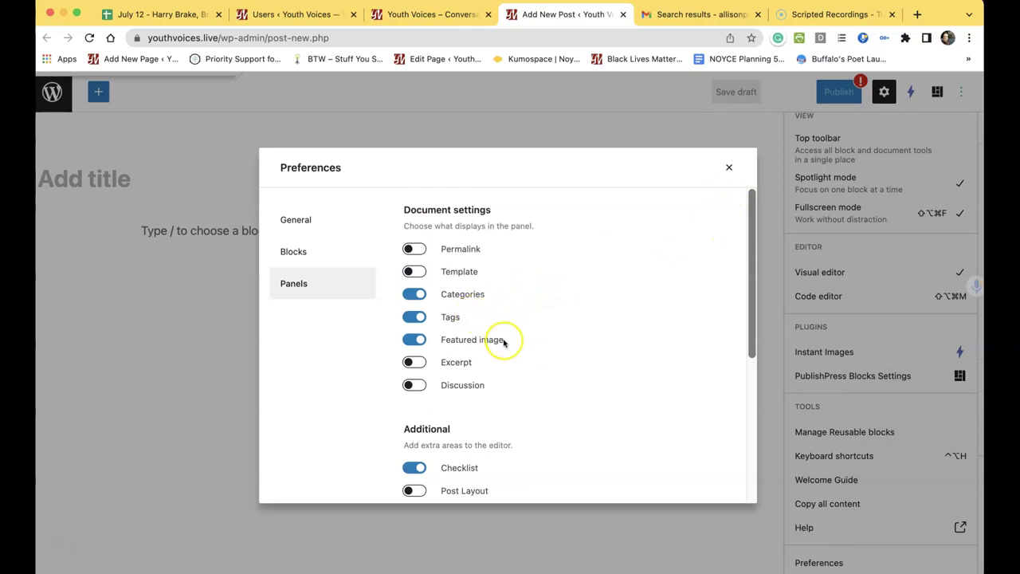
Step: Close Preferences and the Options menu, leaving the Status & visibility panel collapsed in the Post sidebar
{"action": "left_click", "coordinate": [728, 169]}
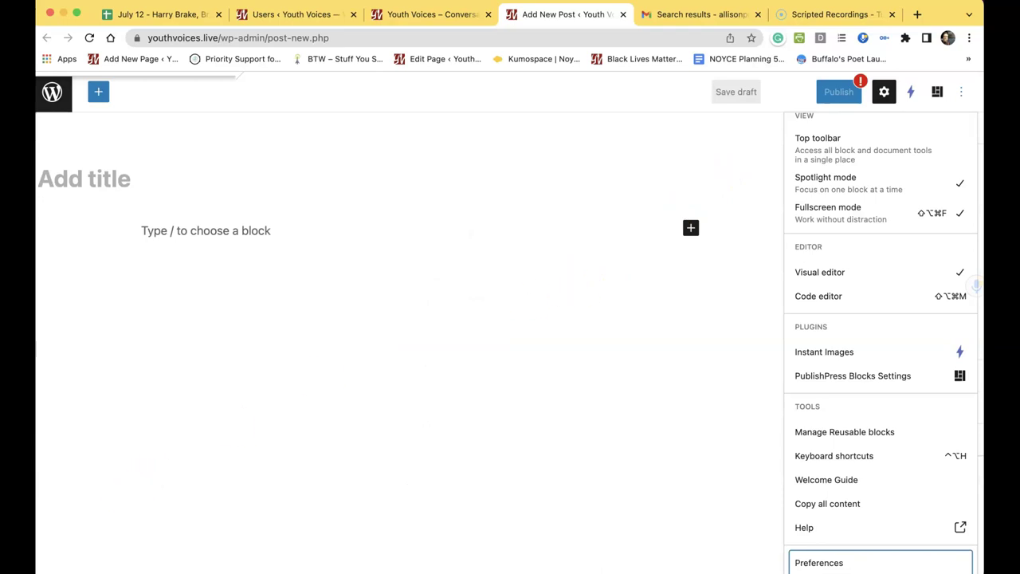
{"action": "left_click", "coordinate": [962, 94]}
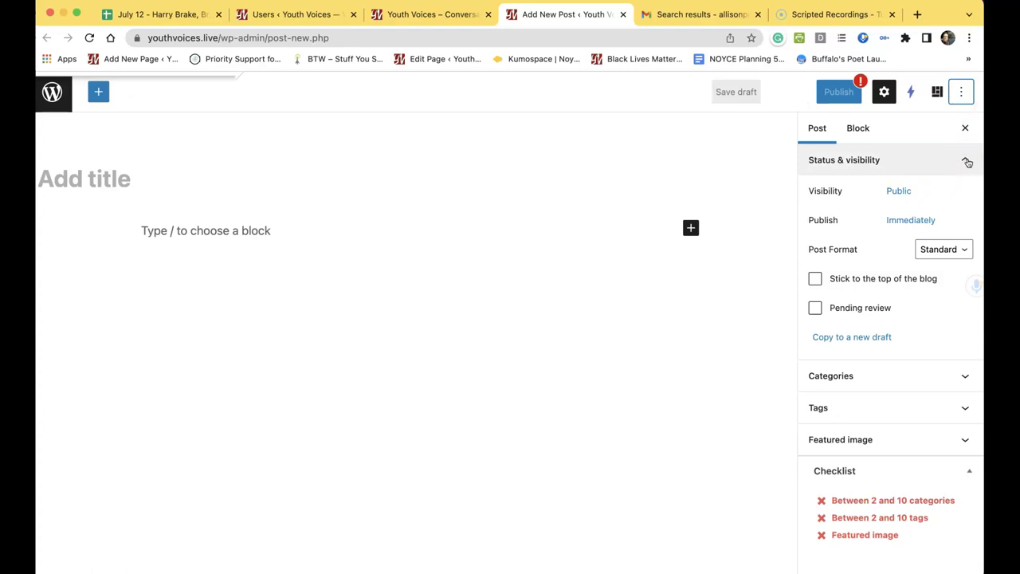
{"action": "left_click", "coordinate": [966, 161]}
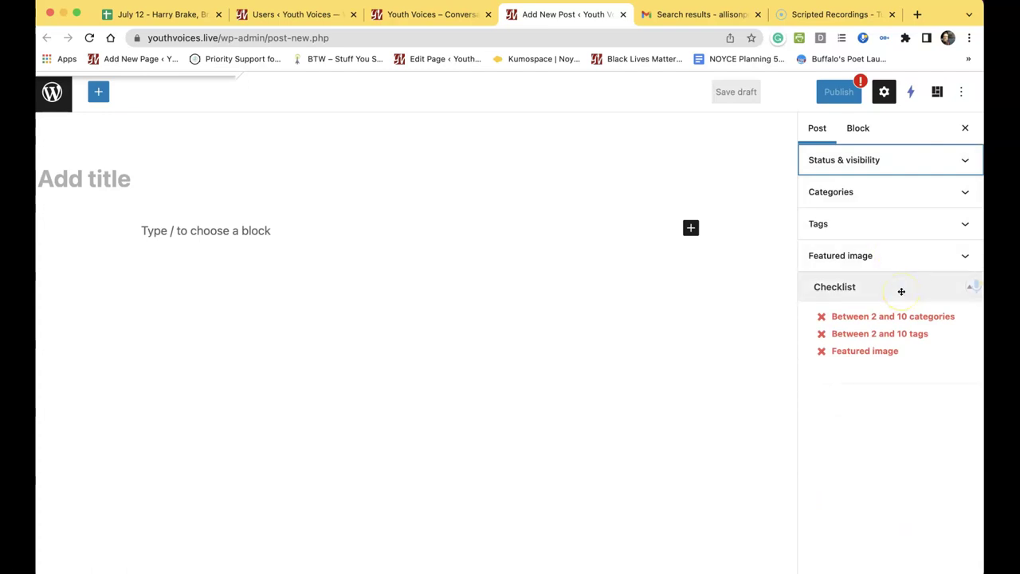
{"action": "left_click", "coordinate": [963, 161]}
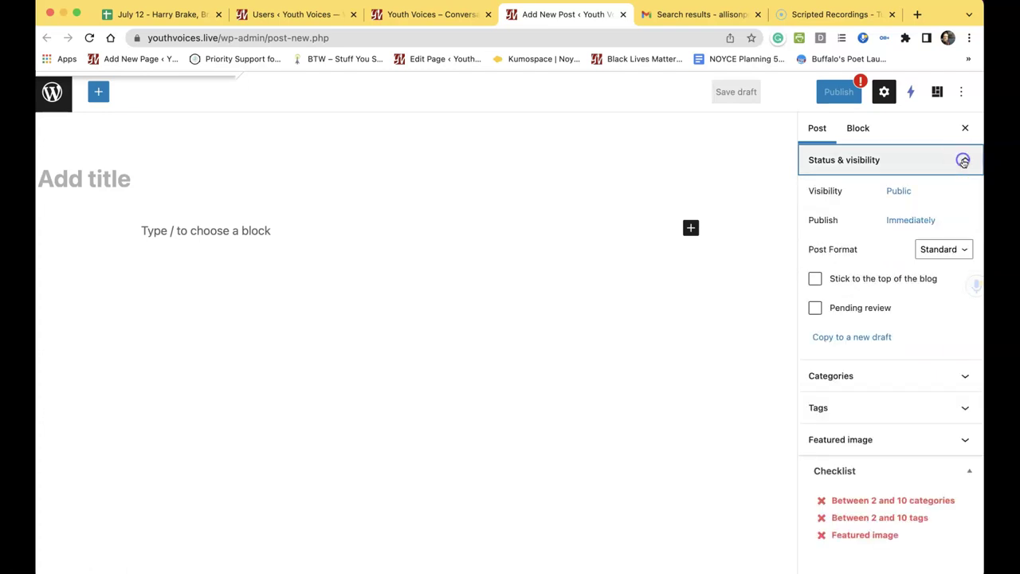
{"action": "left_click", "coordinate": [963, 161]}
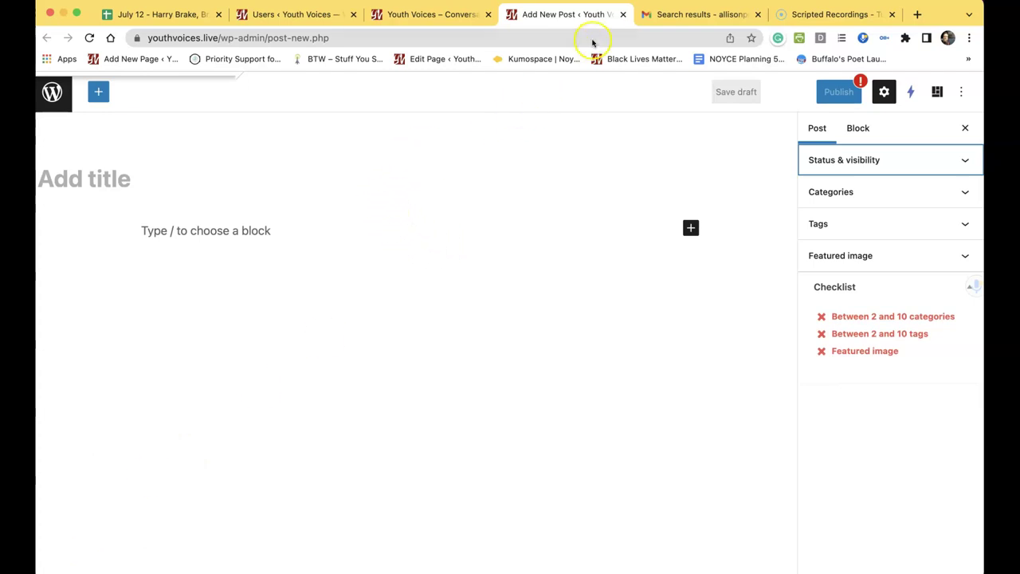
Step: Close the new post, switch back to the administrator from the Howdy menu, and close Youth Voices
{"action": "left_click", "coordinate": [623, 14]}
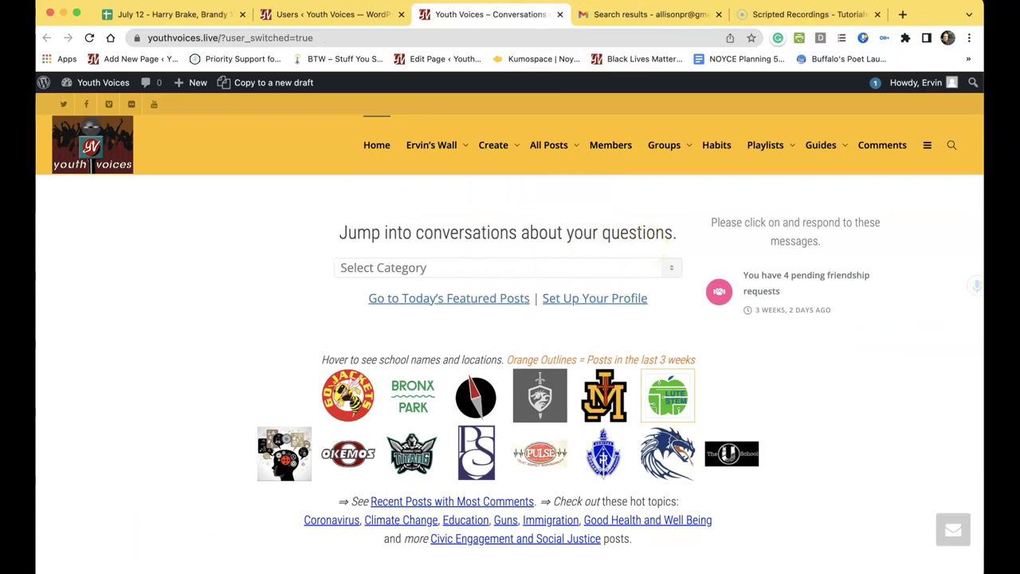
{"action": "left_click", "coordinate": [924, 82]}
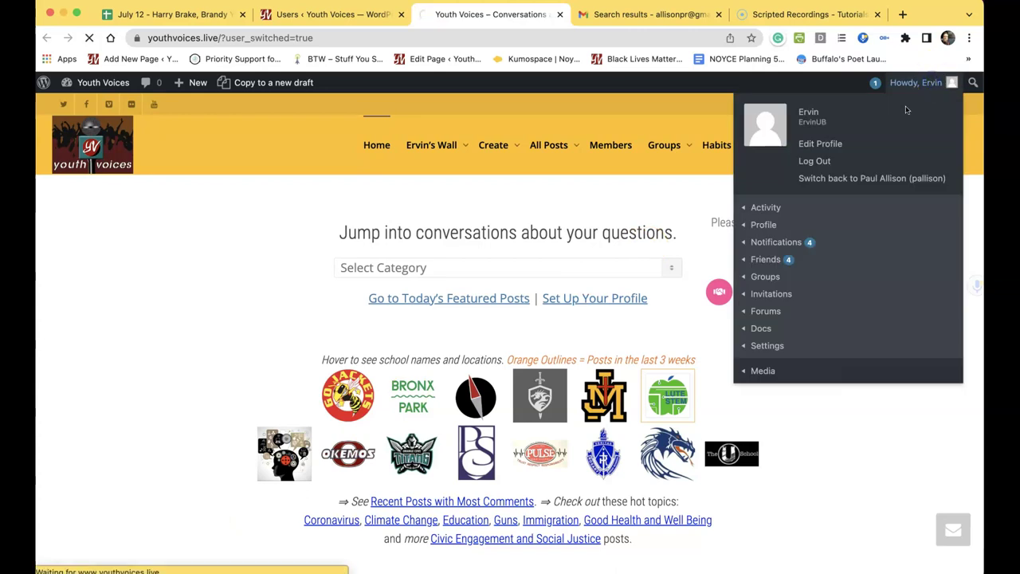
{"action": "left_click", "coordinate": [869, 179]}
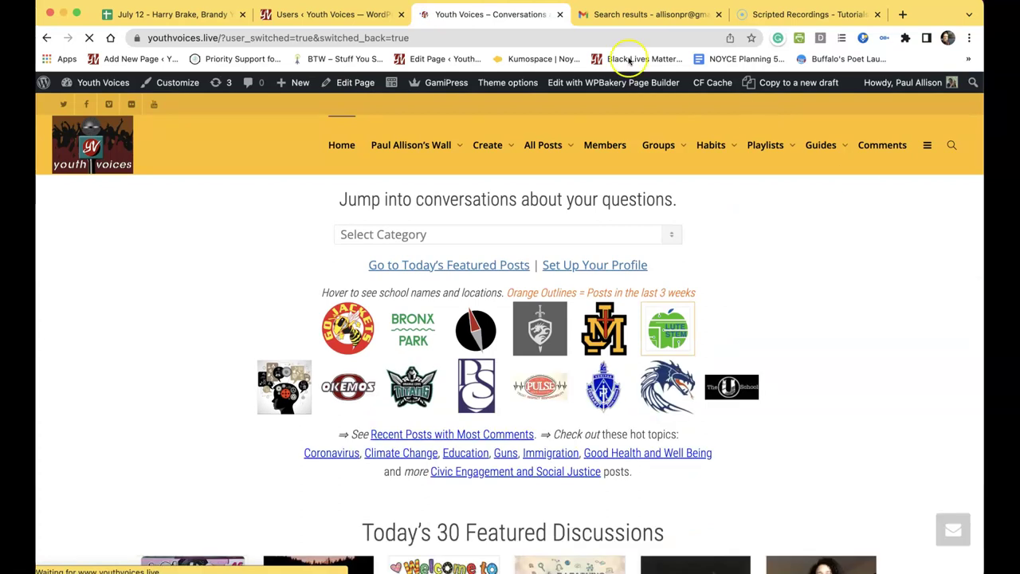
{"action": "left_click", "coordinate": [560, 14]}
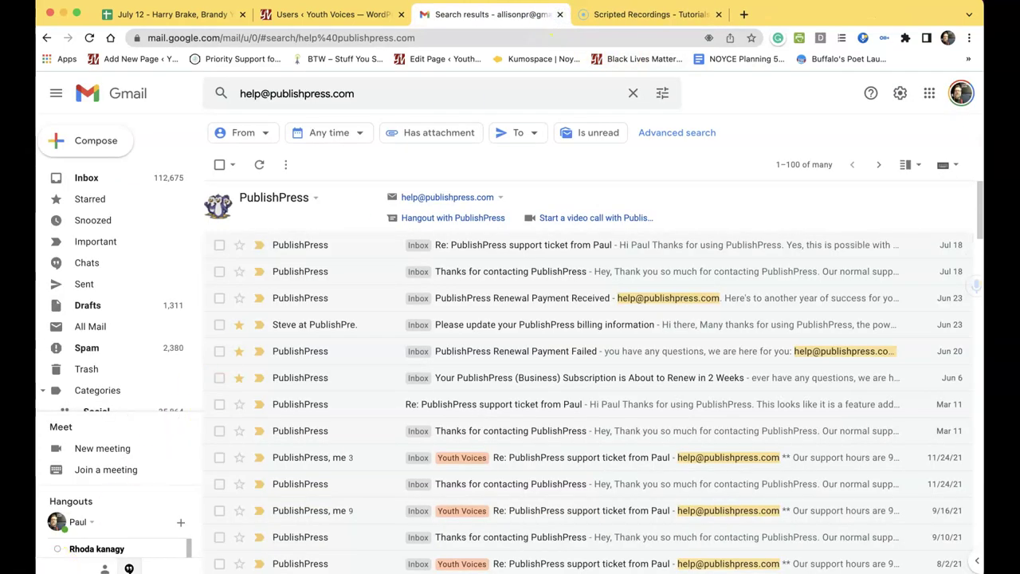
Step: Tick the Settings checkbox in C23 on the roster, then start editing cell A24
{"action": "key", "text": "super+1"}
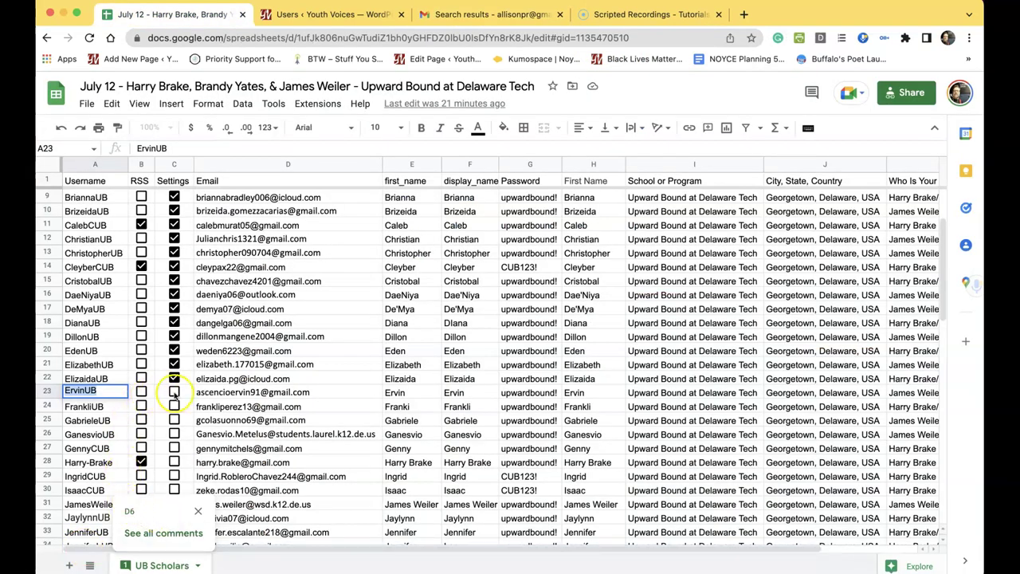
{"action": "left_click", "coordinate": [174, 391]}
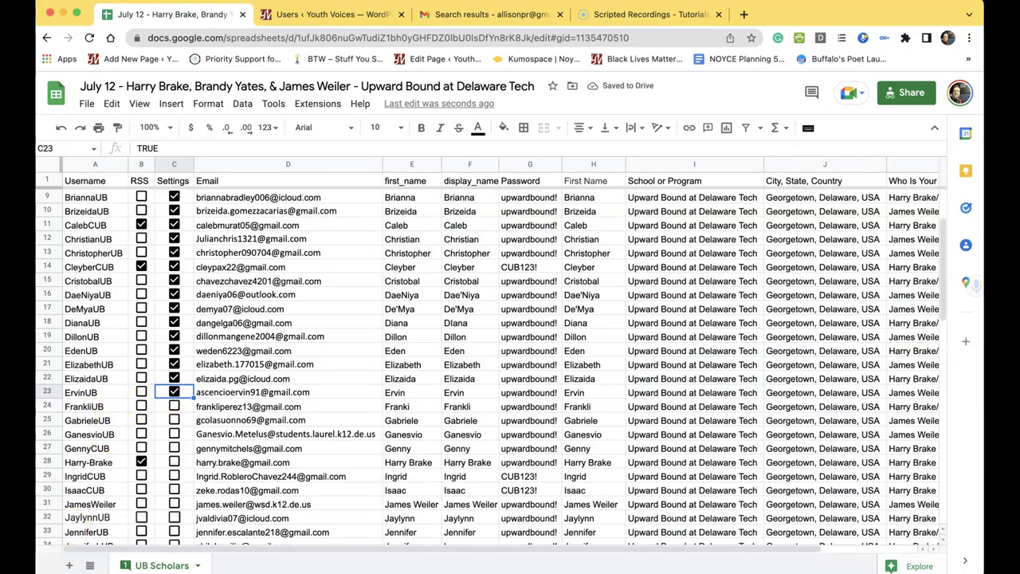
{"action": "double_click", "coordinate": [84, 405]}
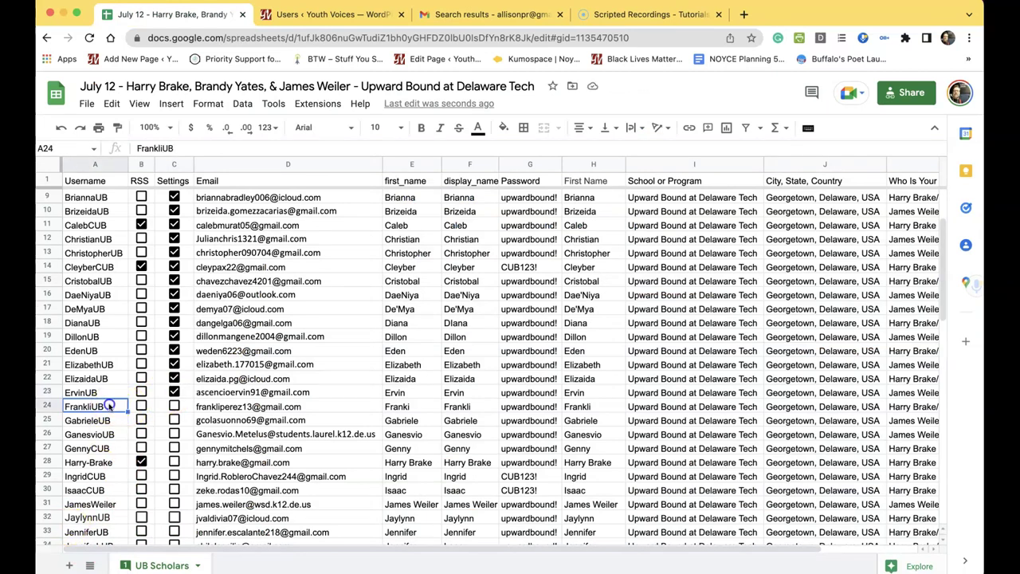